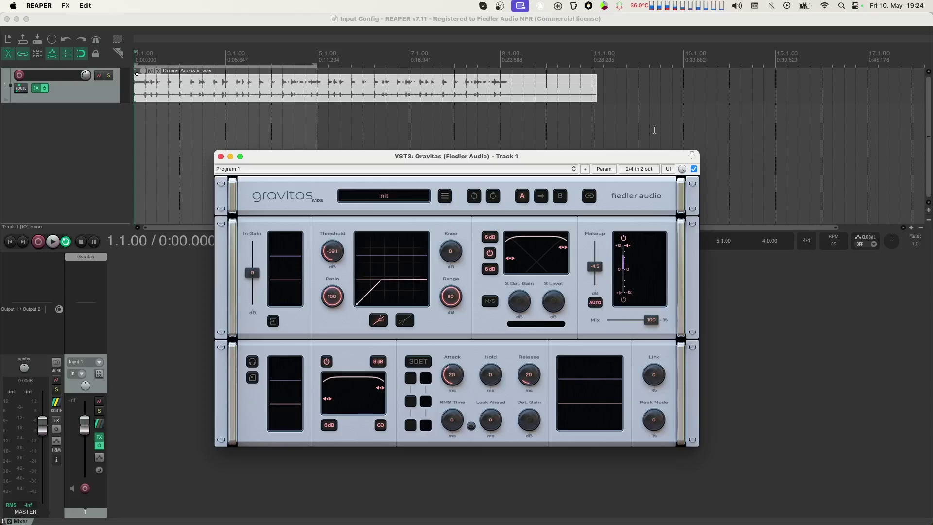
# Play the drum loop normally, and again from the Input Configuration with the Detector Input Mixer's Listen mode on.
pyautogui.press('space')
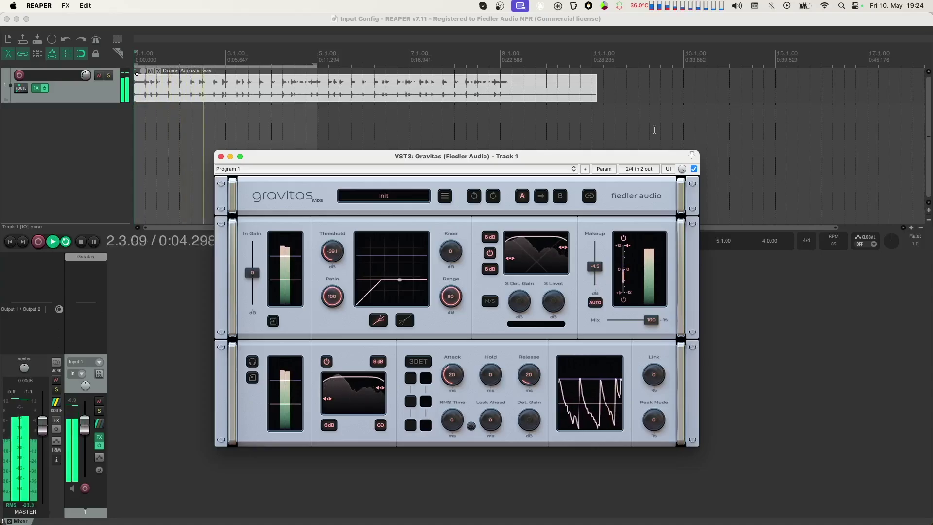
pyautogui.press('space')
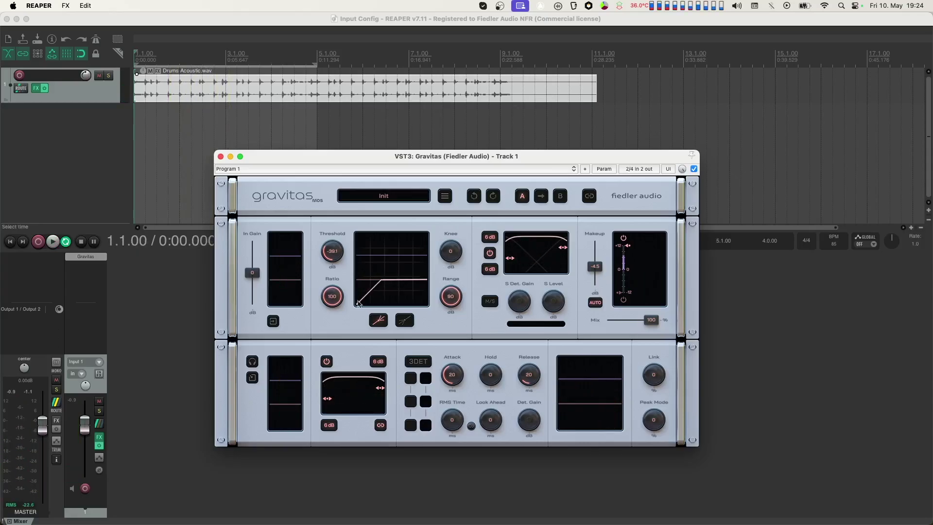
pyautogui.click(274, 322)
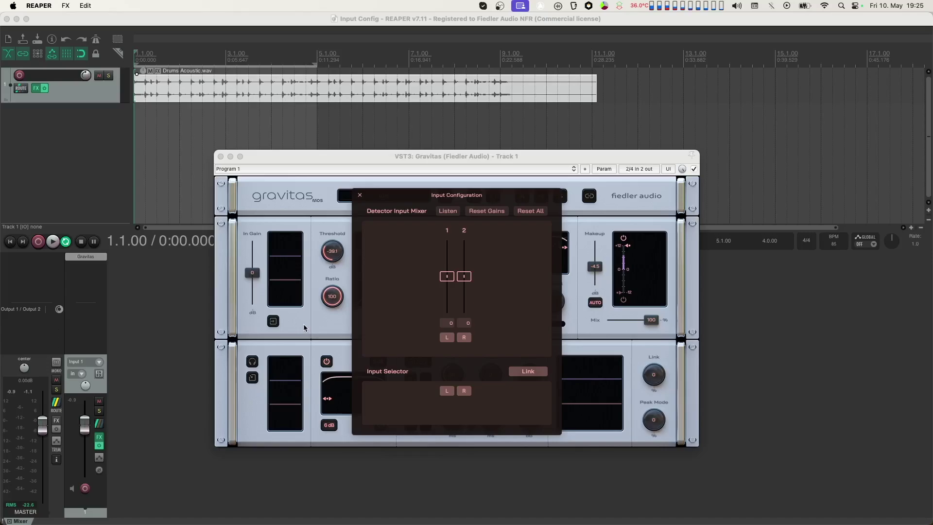
pyautogui.click(448, 211)
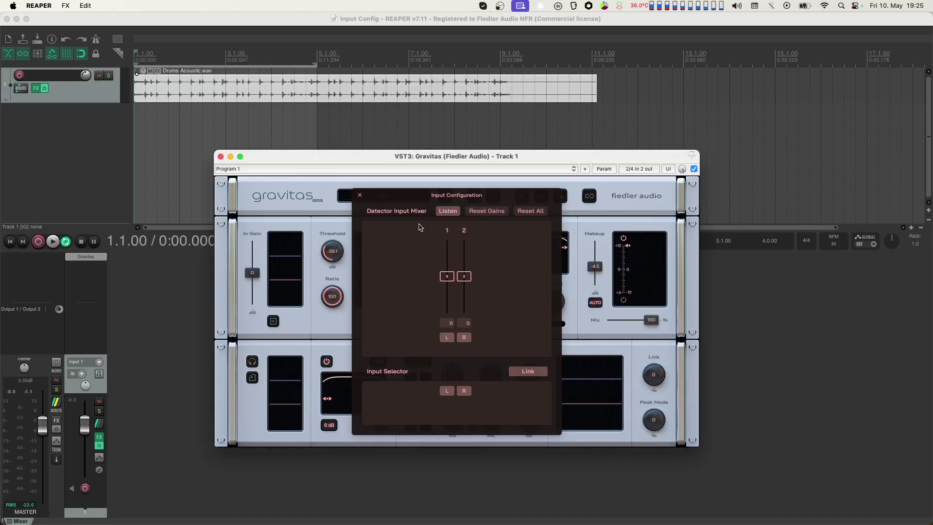
pyautogui.press('space')
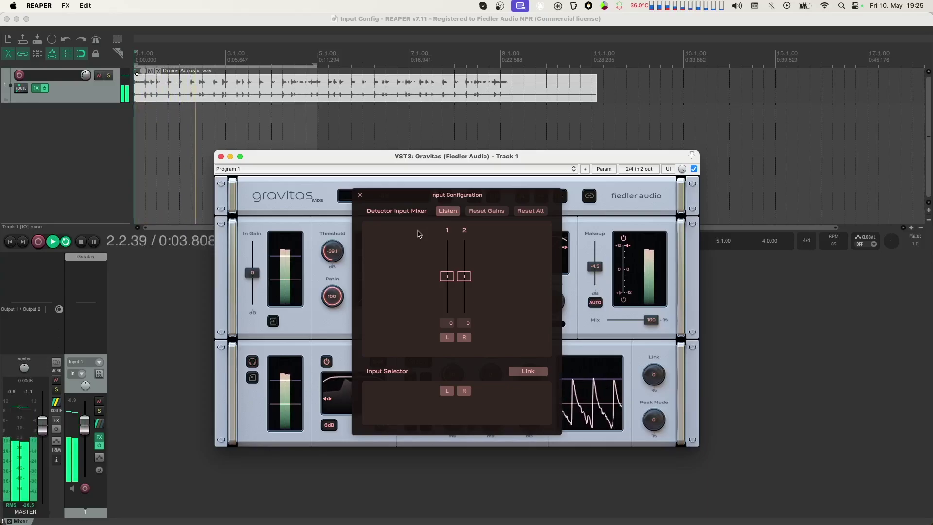
pyautogui.press('space')
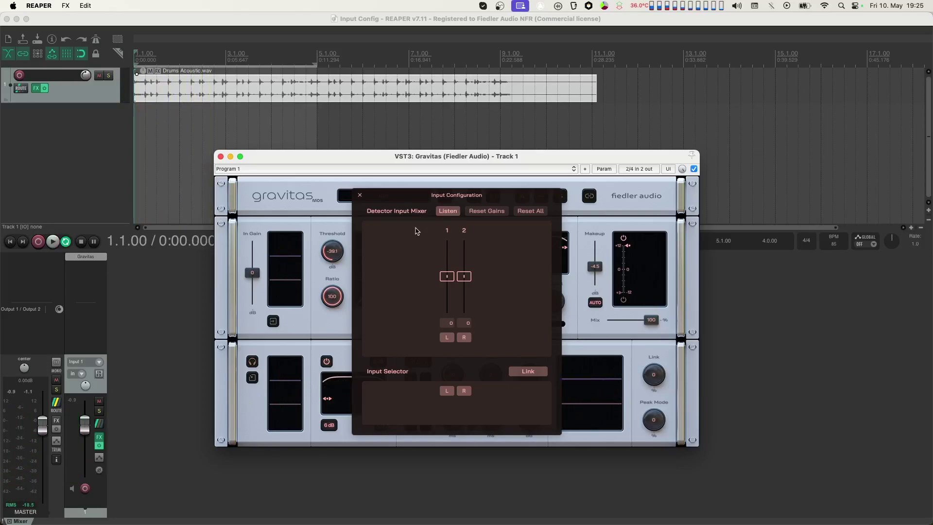
# Lower the detector gain of channel 2 to -36, turn off Listen, and audition the drum loop.
pyautogui.moveTo(464, 276); pyautogui.dragTo(462, 322)
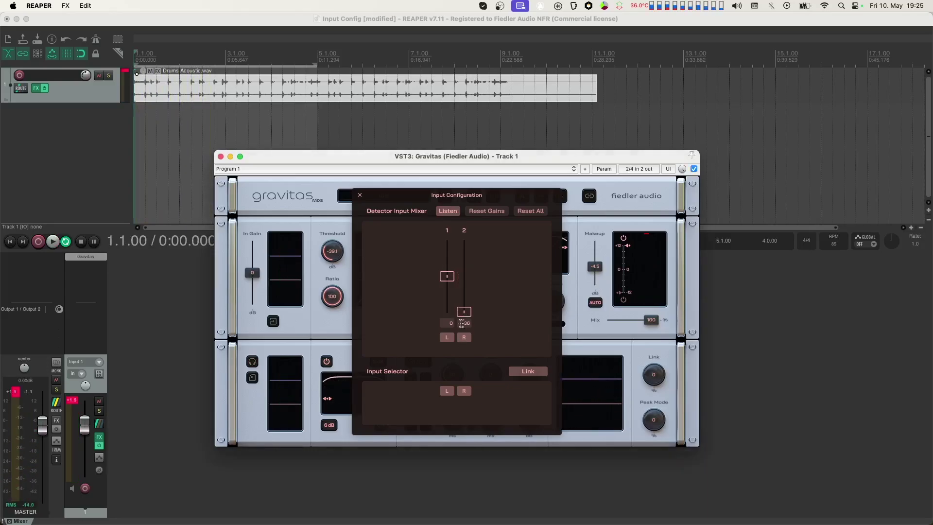
pyautogui.click(444, 212)
pyautogui.press('space')
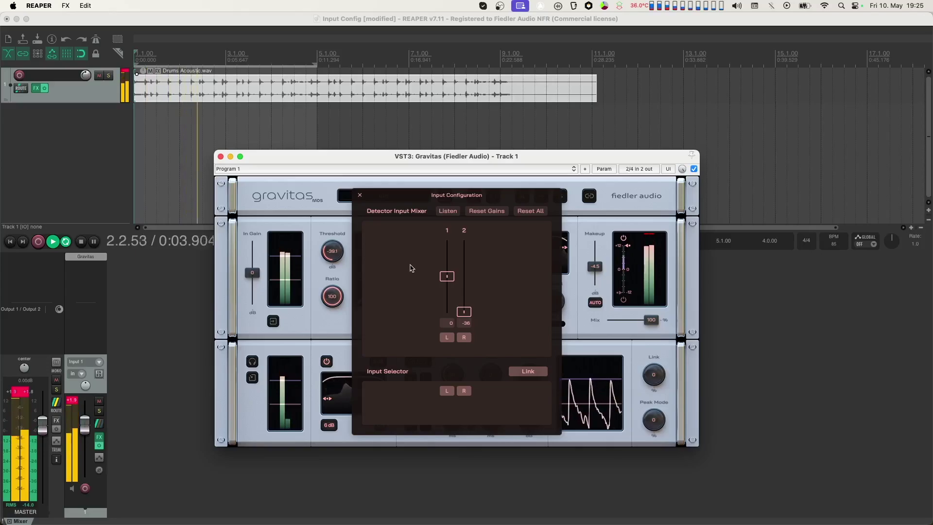
pyautogui.press('space')
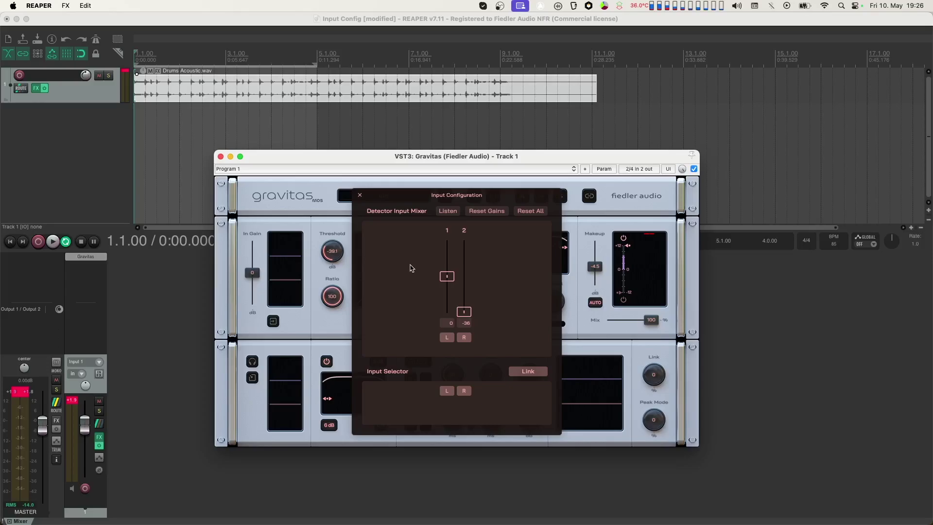
# Reset the detector gain of channel 2 to 0 and audition the drum loop.
pyautogui.doubleClick(464, 312)
pyautogui.press('space')
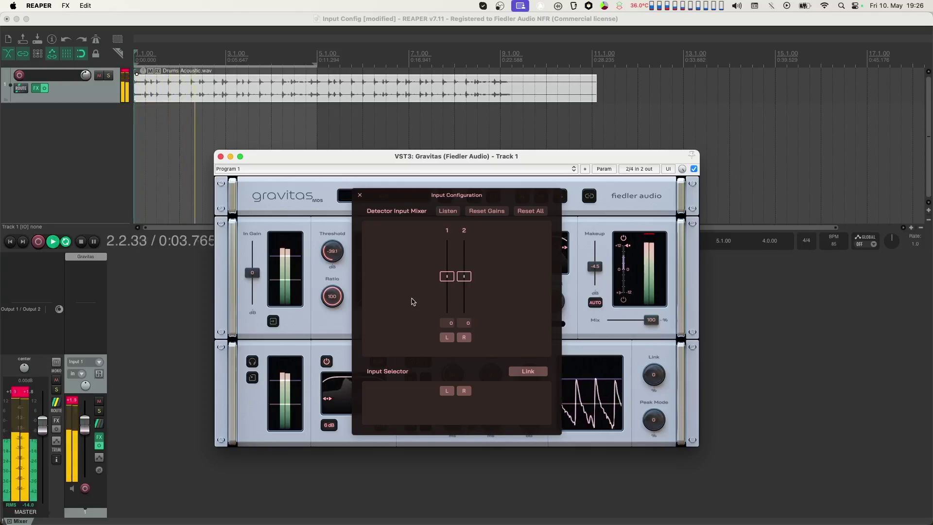
pyautogui.press('space')
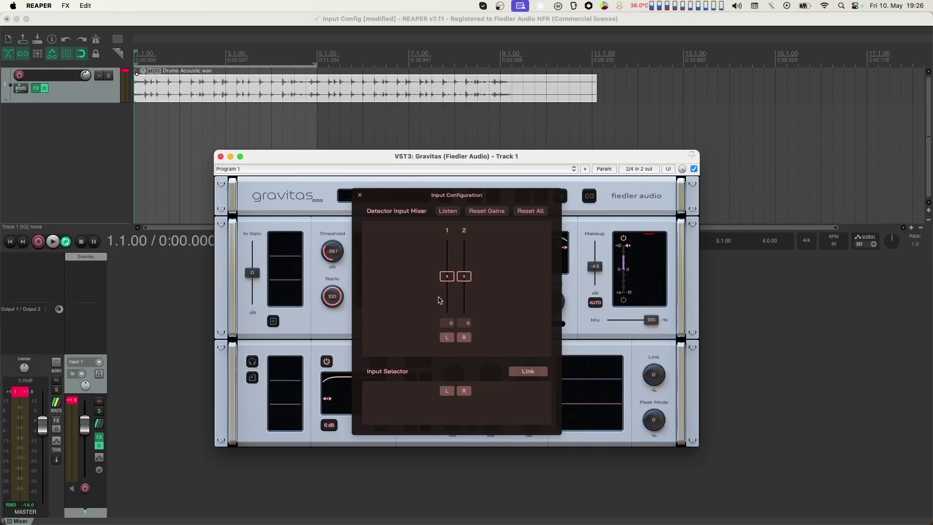
# Unlink the Input Selector from the detector mixer, switch off the detector's L channel, and audition the drum loop.
pyautogui.click(520, 374)
pyautogui.click(447, 338)
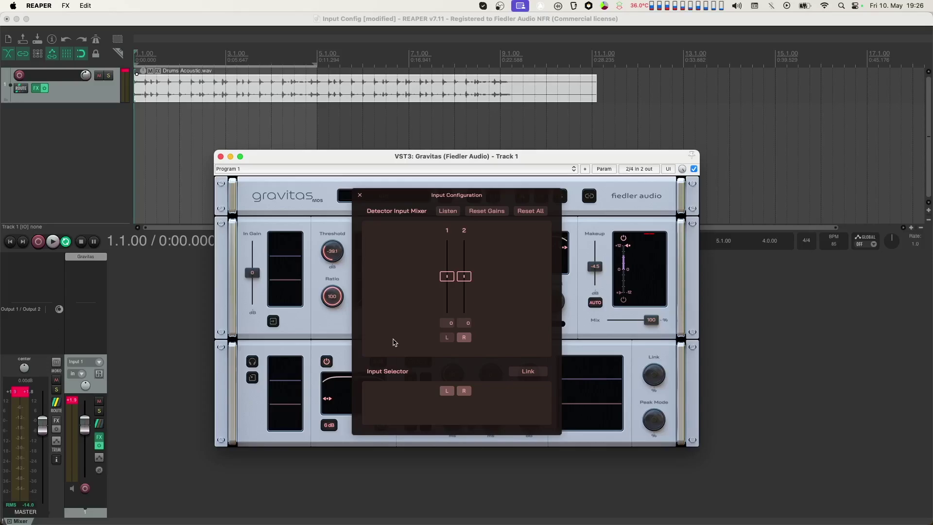
pyautogui.press('space')
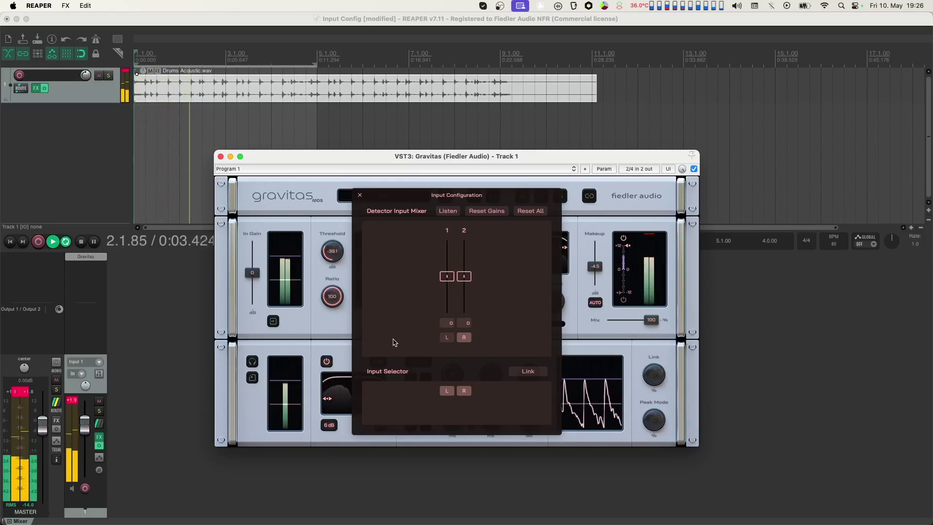
pyautogui.press('space')
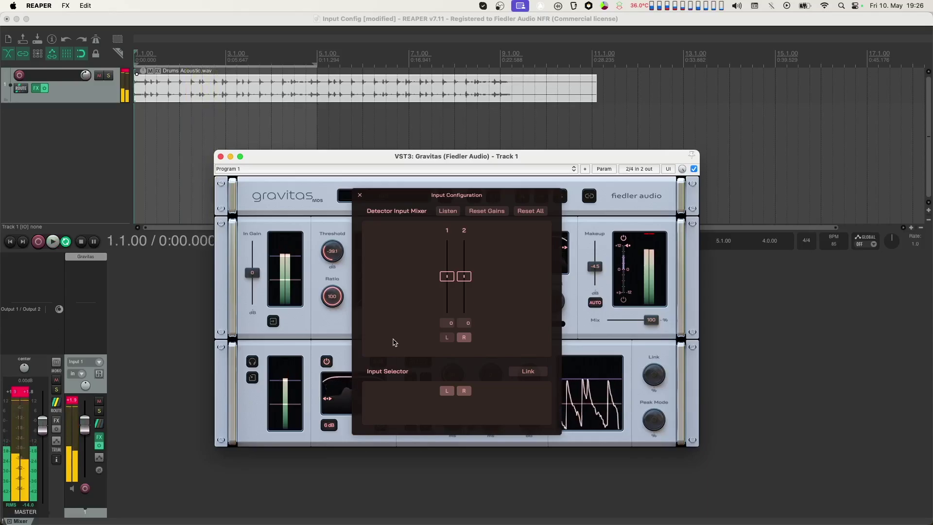
# Restore the L channel in the detector mixer, switch off L in the Input Selector, and audition the drum loop.
pyautogui.click(447, 337)
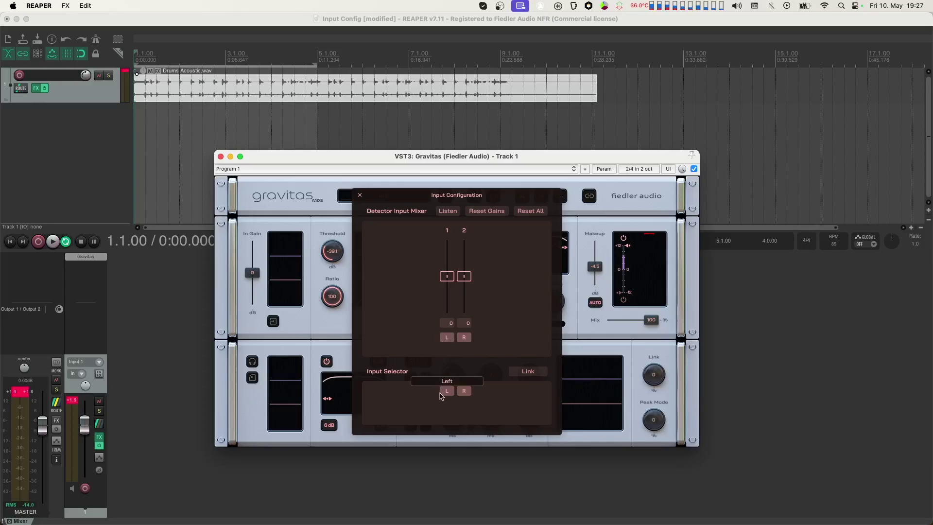
pyautogui.click(440, 392)
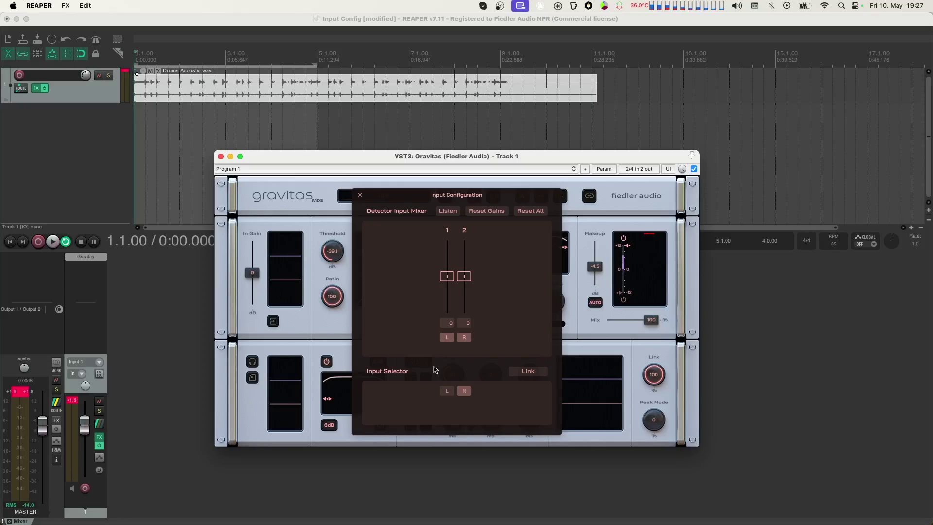
pyautogui.press('space')
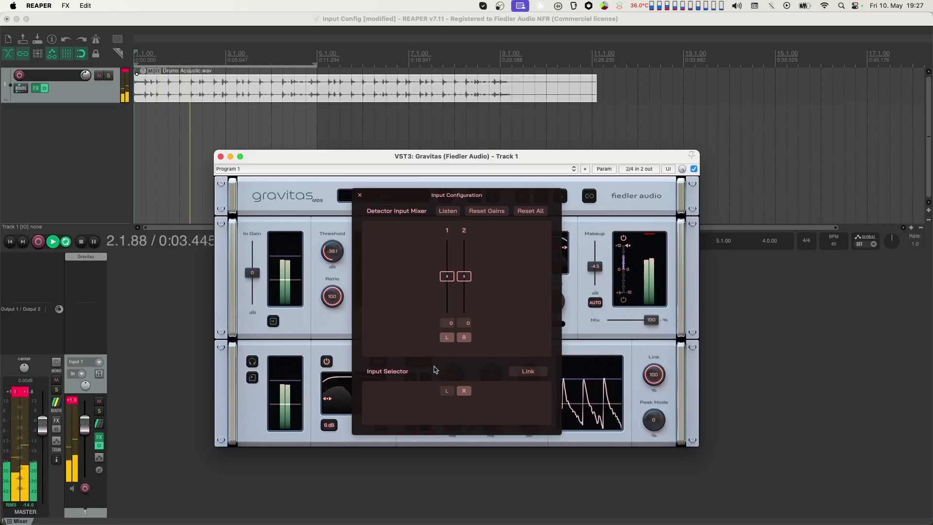
pyautogui.press('space')
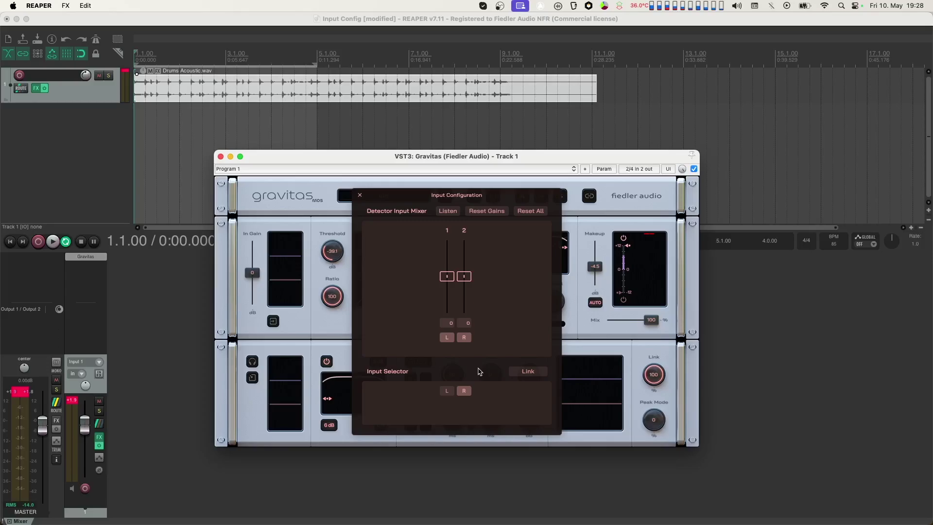
# Switch L back on in the Input Selector, uncover and enable the M/S mode, and audition the drum loop.
pyautogui.click(451, 390)
pyautogui.moveTo(492, 195); pyautogui.dragTo(402, 185)
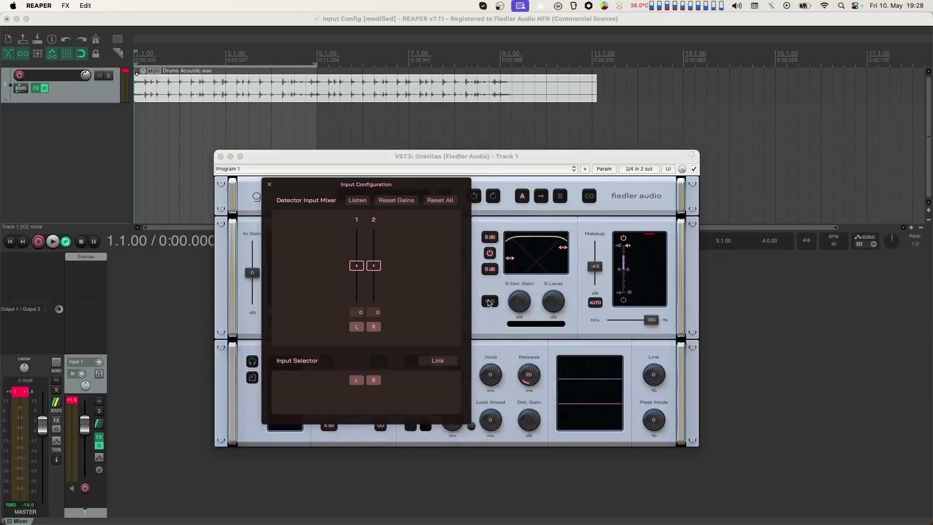
pyautogui.click(489, 303)
pyautogui.press('space')
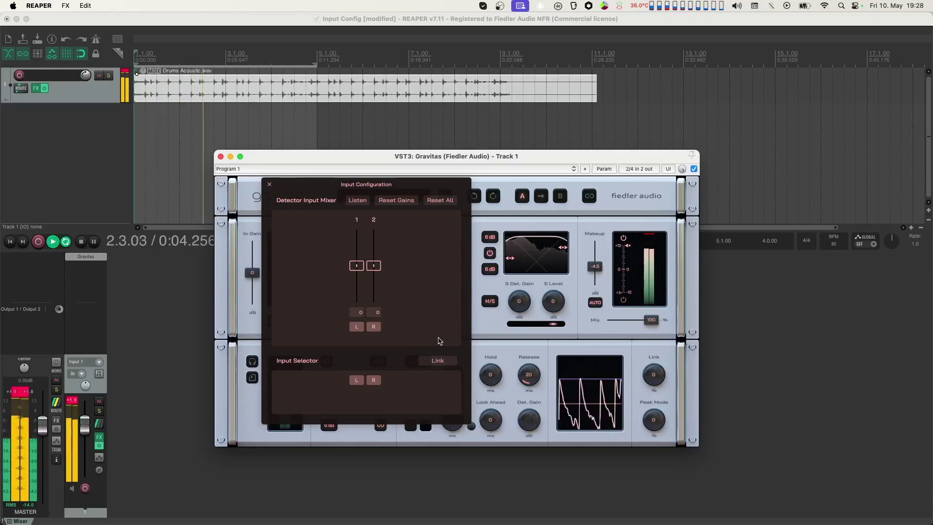
pyautogui.press('space')
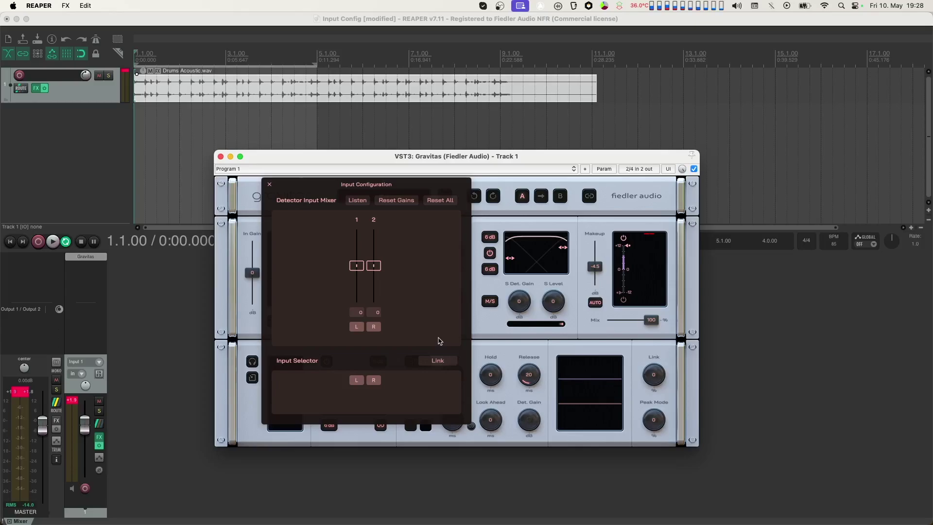
# Raise the S Level to 3 dB while playing the drum loop.
pyautogui.press('space')
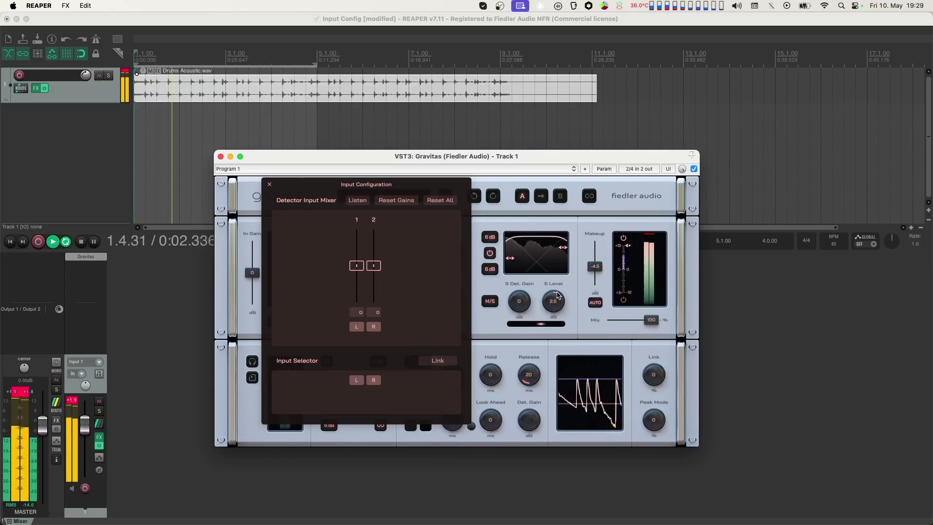
pyautogui.moveTo(557, 301); pyautogui.dragTo(558, 295)
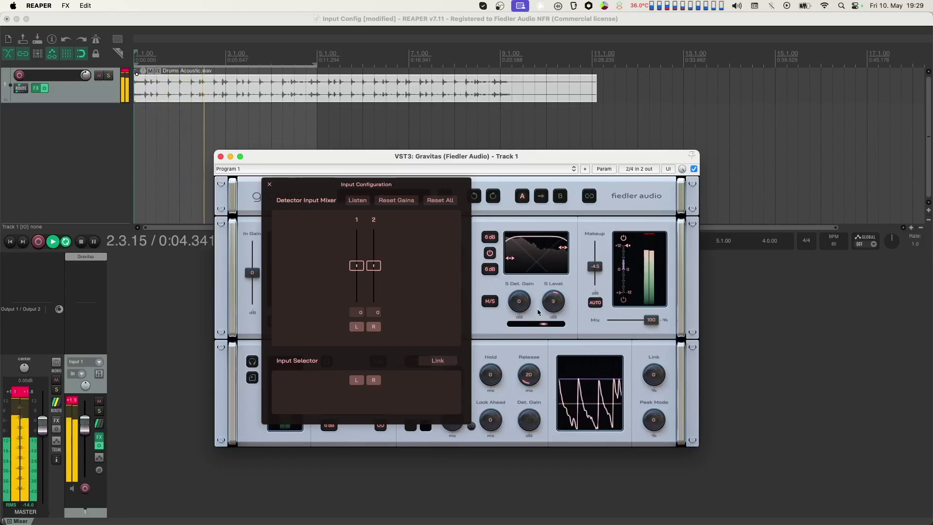
pyautogui.press('space')
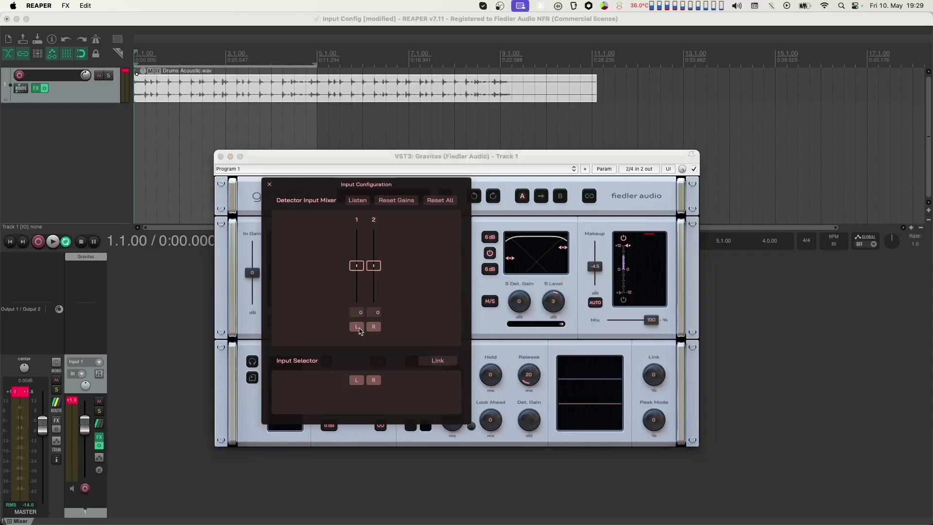
# Switch off the L channel in the detector mixer with M/S enabled and audition the drum loop.
pyautogui.click(359, 327)
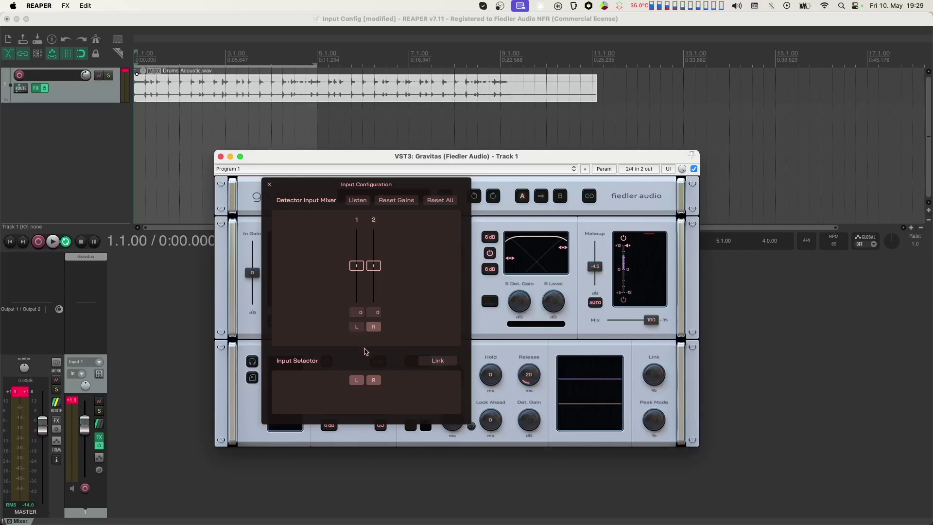
pyautogui.press('space')
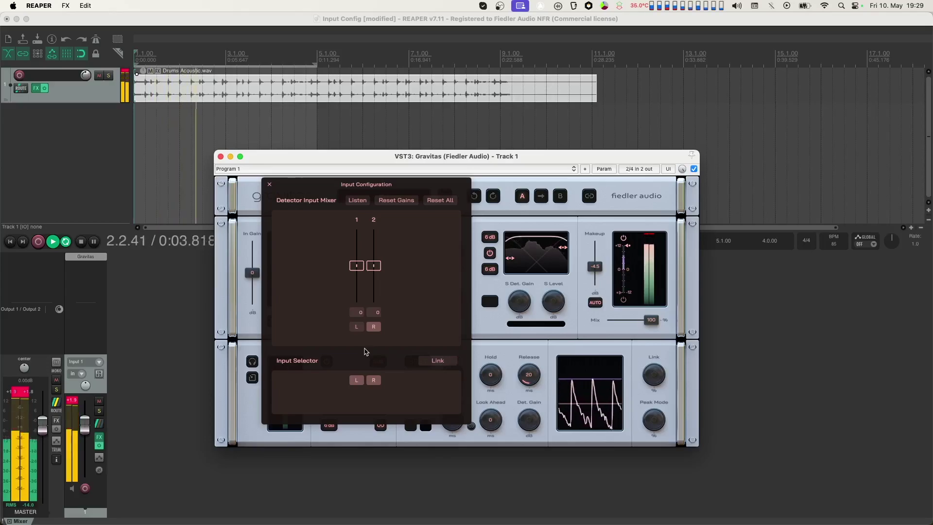
pyautogui.press('space')
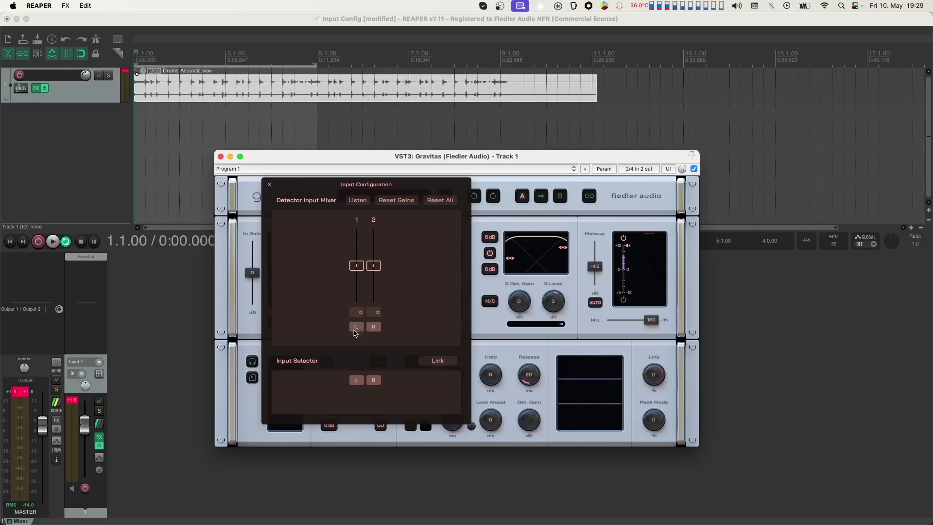
# With the detector's L channel restored, switch off L in the Input Selector and audition the drum loop.
pyautogui.click(356, 380)
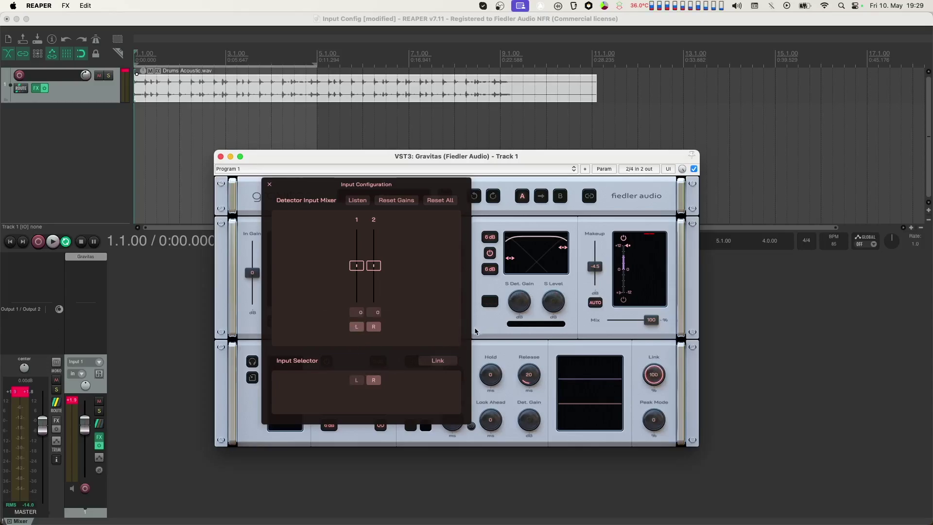
pyautogui.press('space')
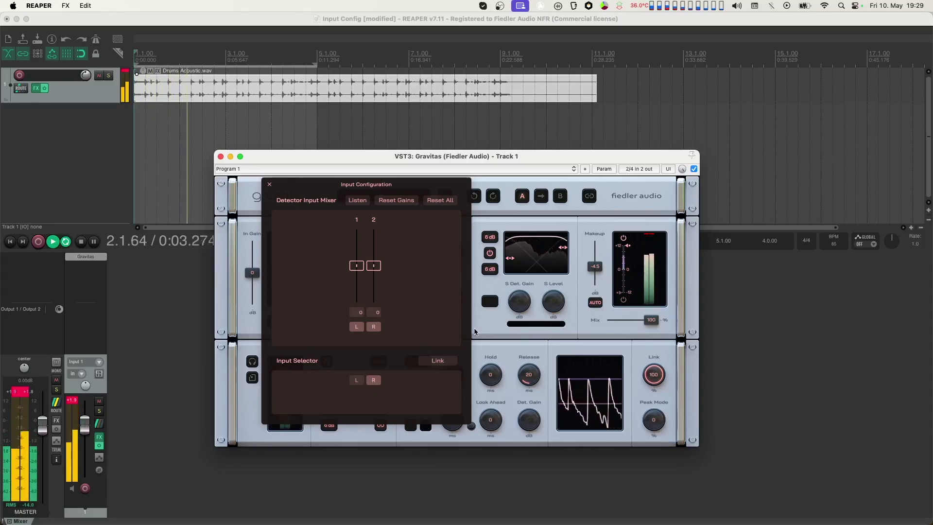
pyautogui.press('space')
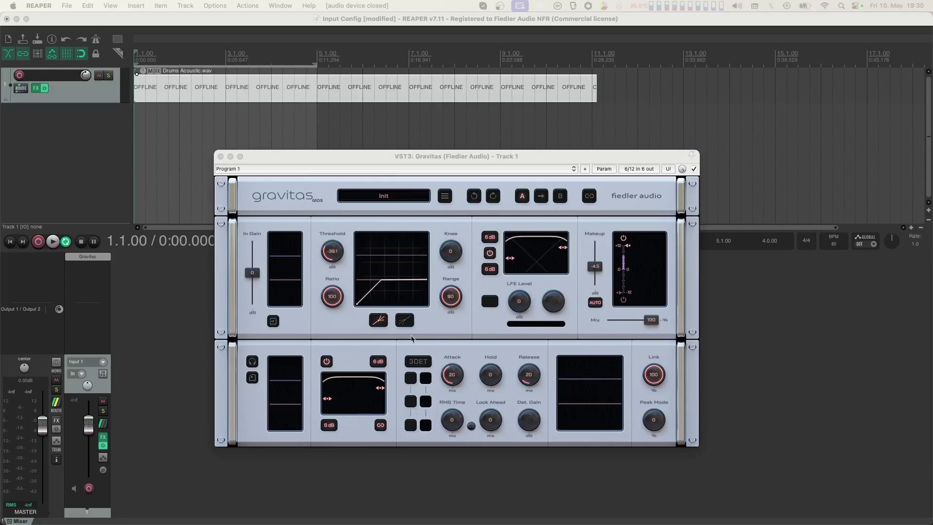
# Open the Input Configuration of the six-channel Gravitas instance and toggle the LFE channel in the Input Selector.
pyautogui.click(273, 322)
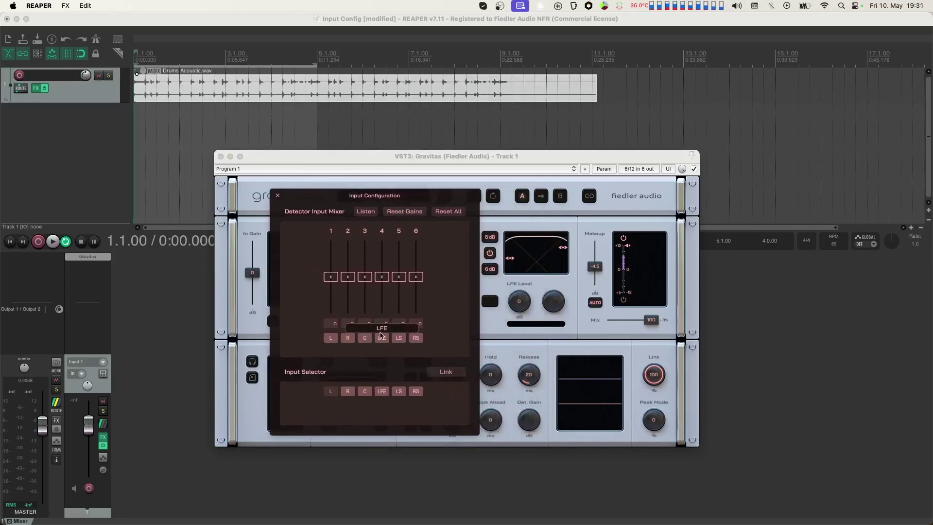
pyautogui.click(382, 391)
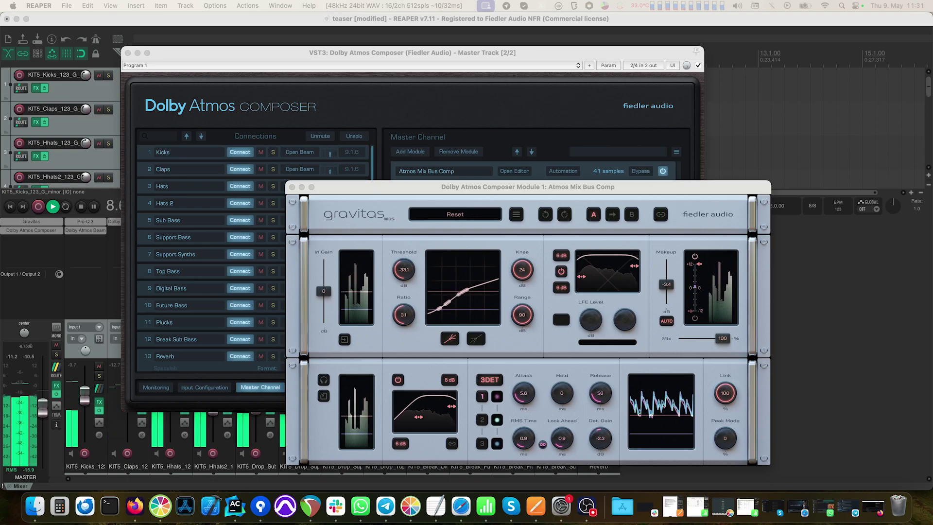
# Stop playback of the Dolby Atmos Composer project.
pyautogui.press('space')
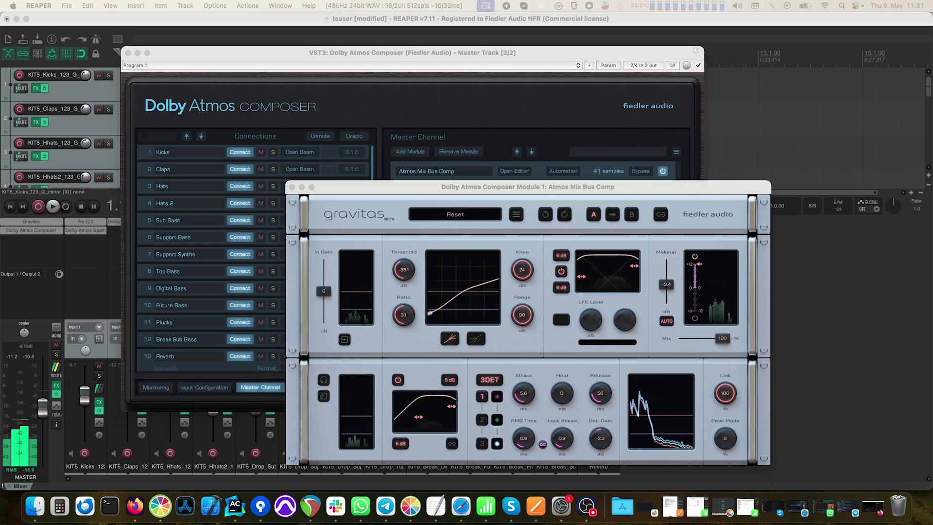